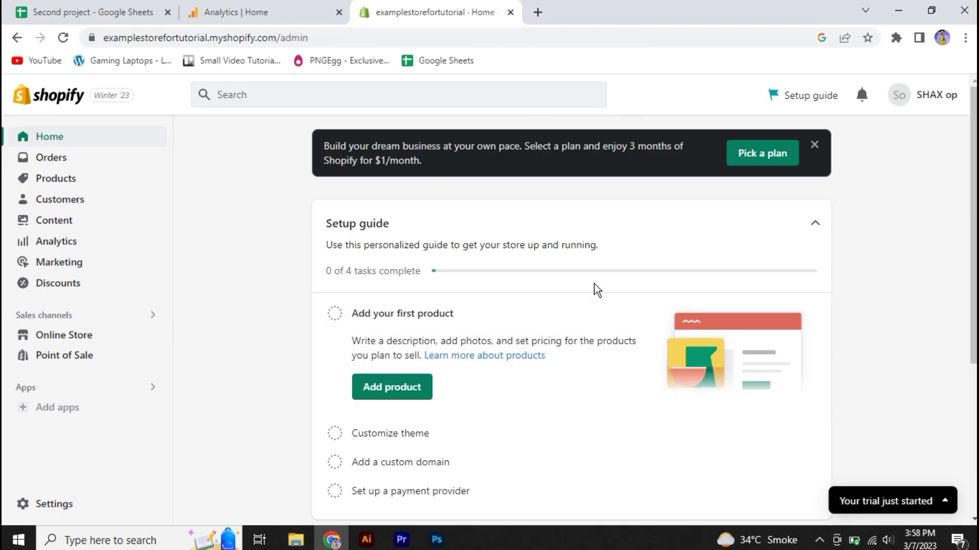
Step: Open the Online Store preferences and locate the Google Analytics account field
scroll(359, 331, "down", 3)
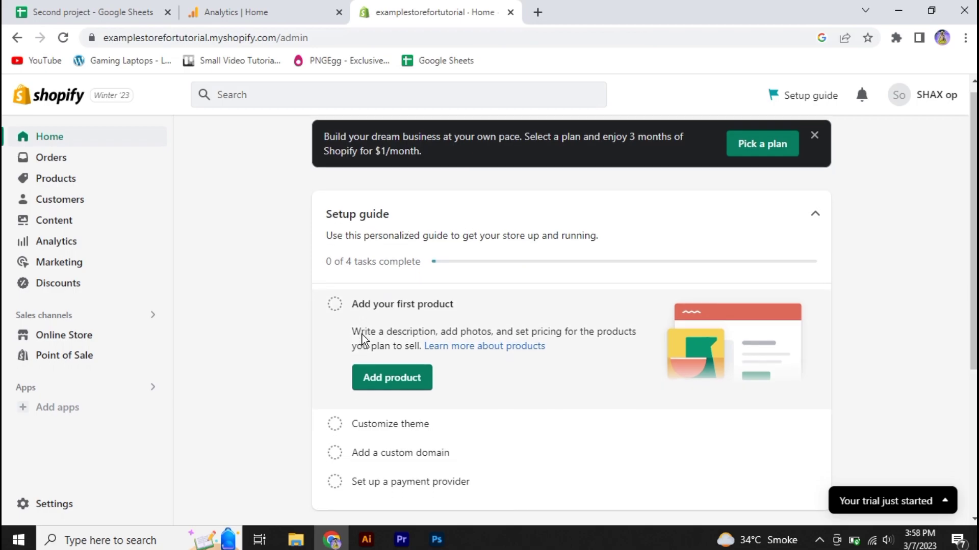
scroll(362, 334, "down", 2)
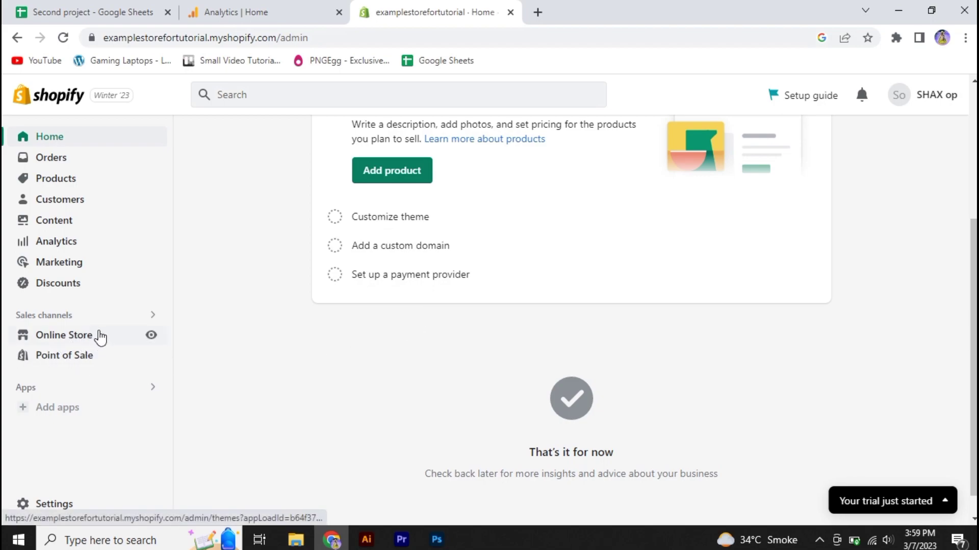
left_click(78, 339)
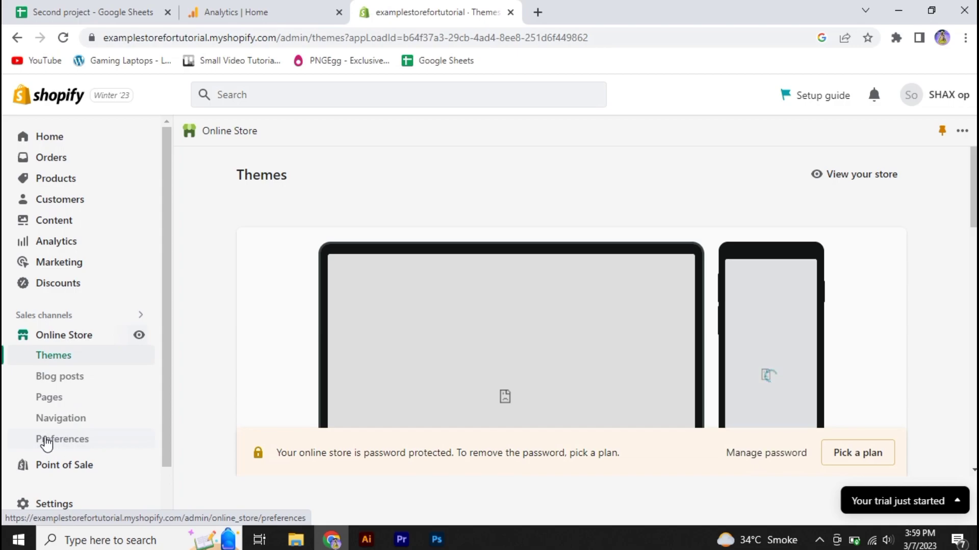
left_click(66, 439)
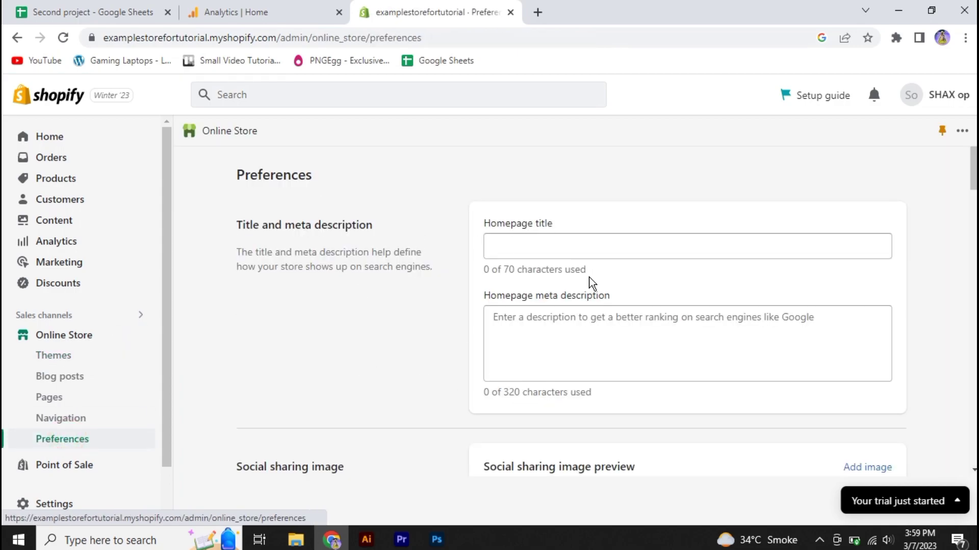
scroll(591, 284, "down", 10)
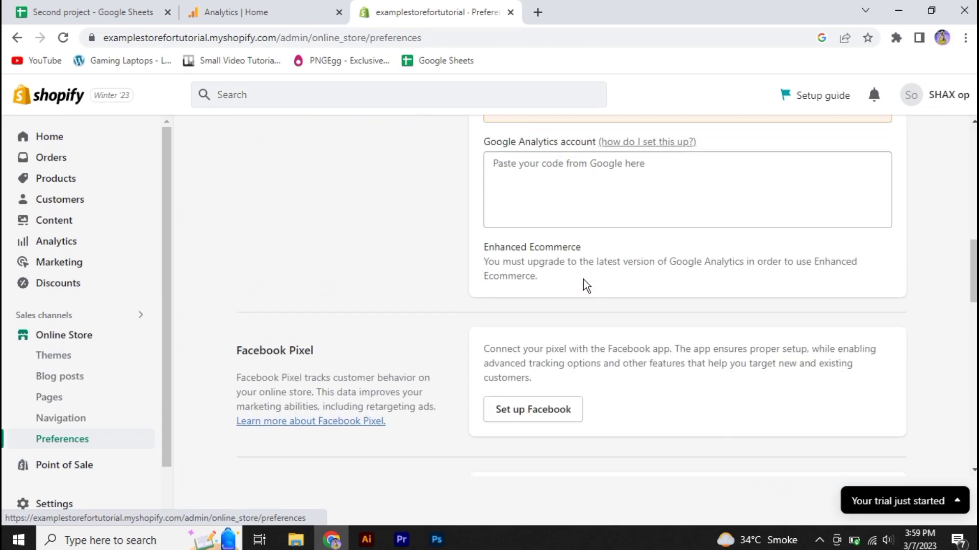
scroll(552, 246, "up", 1)
left_click_drag(484, 218, 582, 236)
left_click(578, 237)
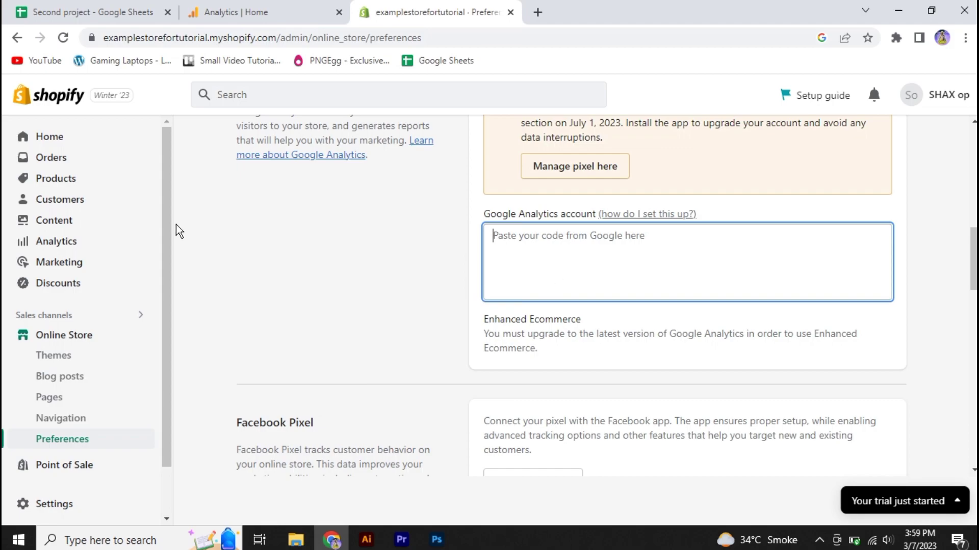
left_click(380, 248)
Step: Switch to Google Analytics and start a new property in Admin with the name Shopify
left_click(270, 9)
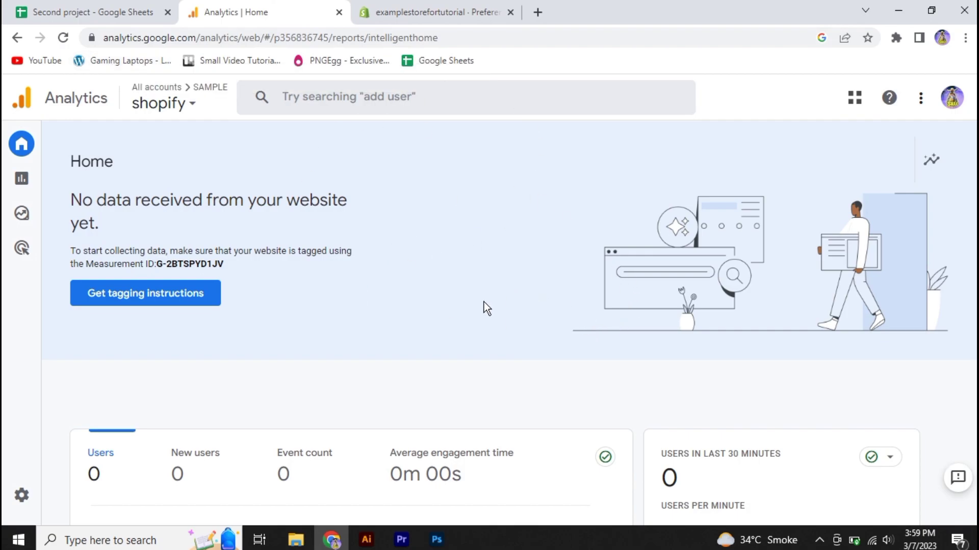
mouse_move(53, 203)
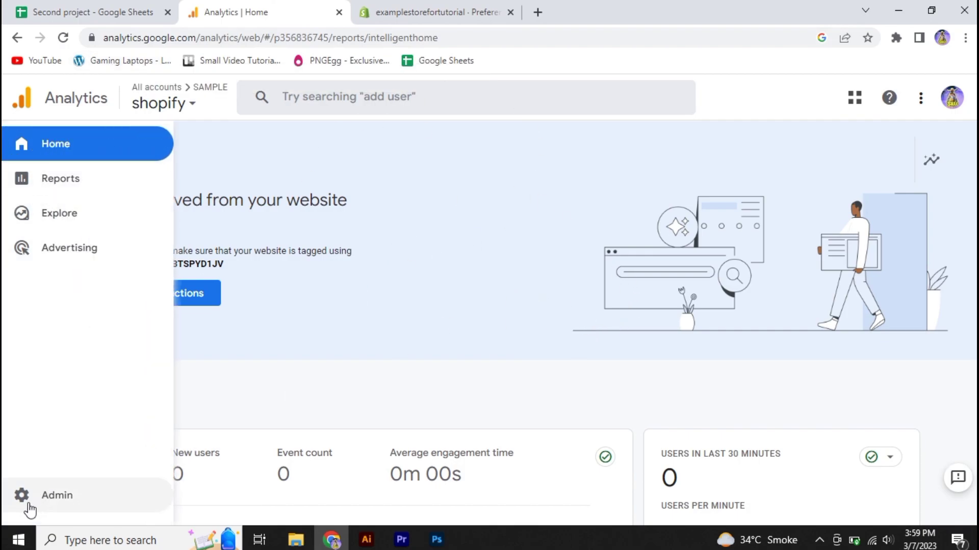
left_click(43, 495)
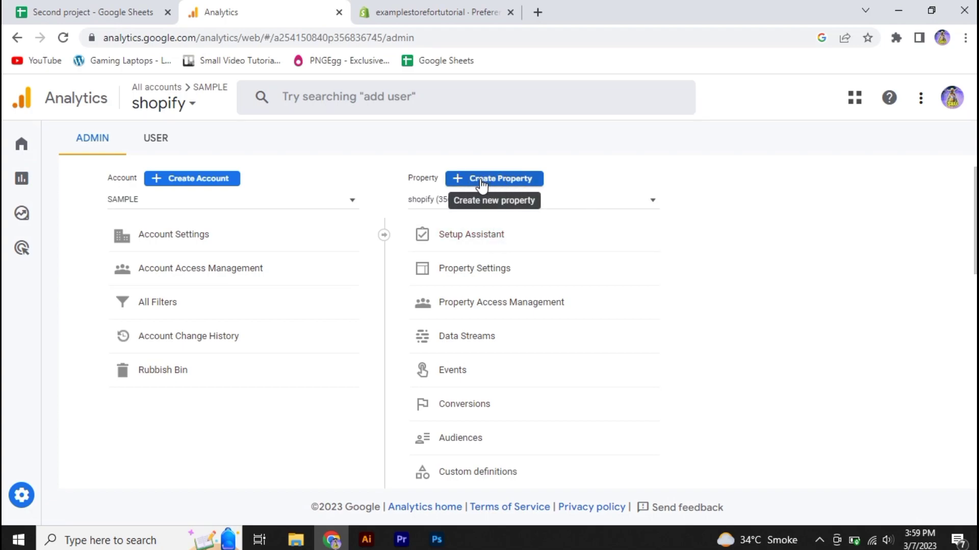
left_click(482, 183)
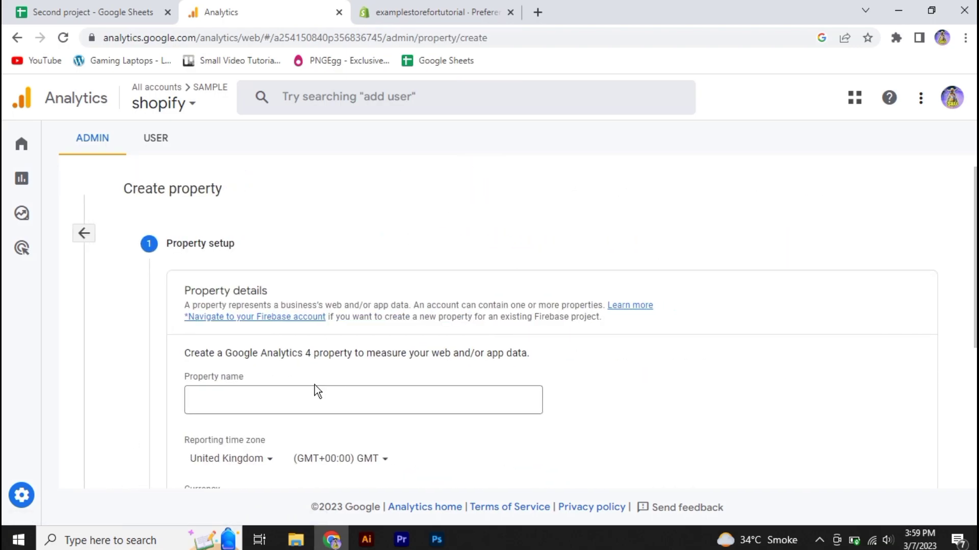
left_click(295, 391)
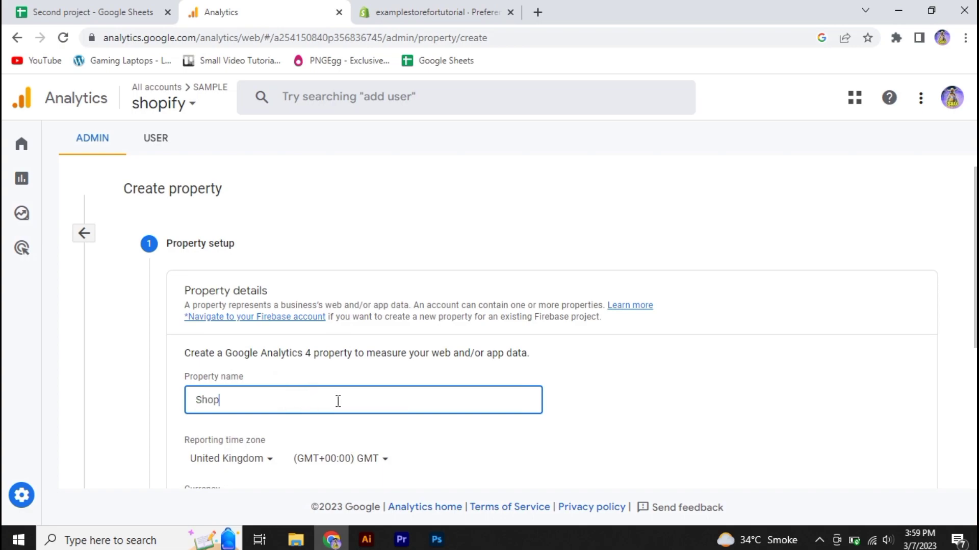
type("Shopify")
Step: In the advanced options, enable creation of a Universal Analytics property and choose to create a Universal Analytics property only
scroll(438, 278, "down", 4)
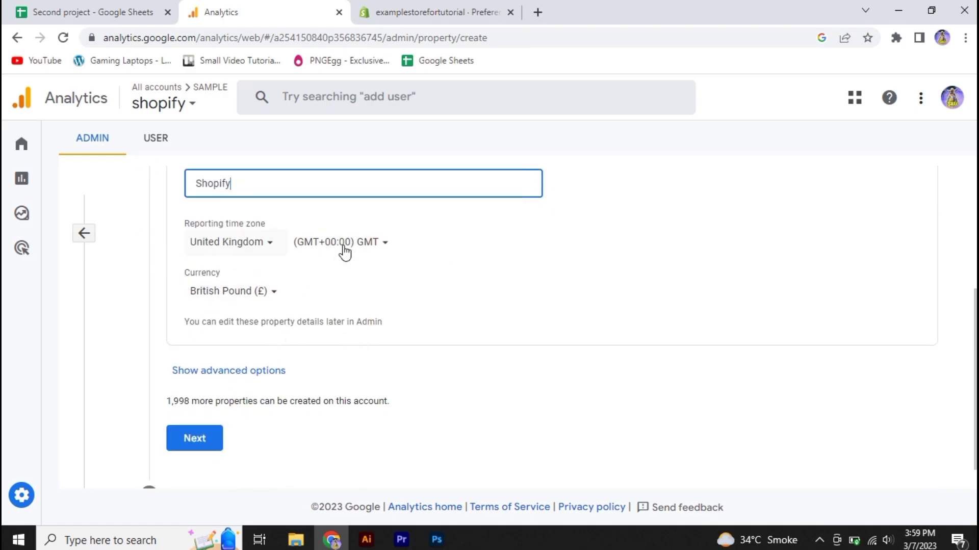
left_click(205, 376)
scroll(464, 355, "down", 3)
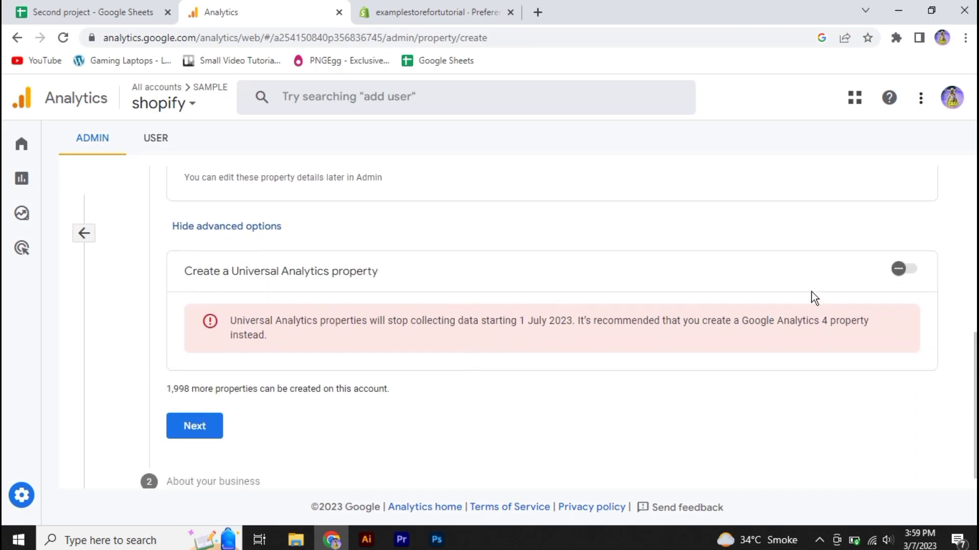
left_click(905, 270)
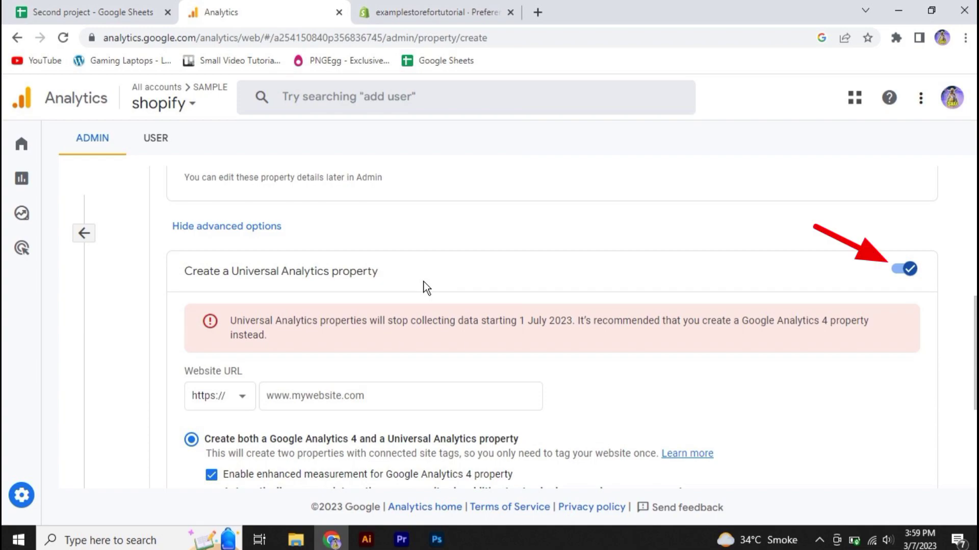
scroll(425, 288, "down", 2)
scroll(400, 314, "down", 2)
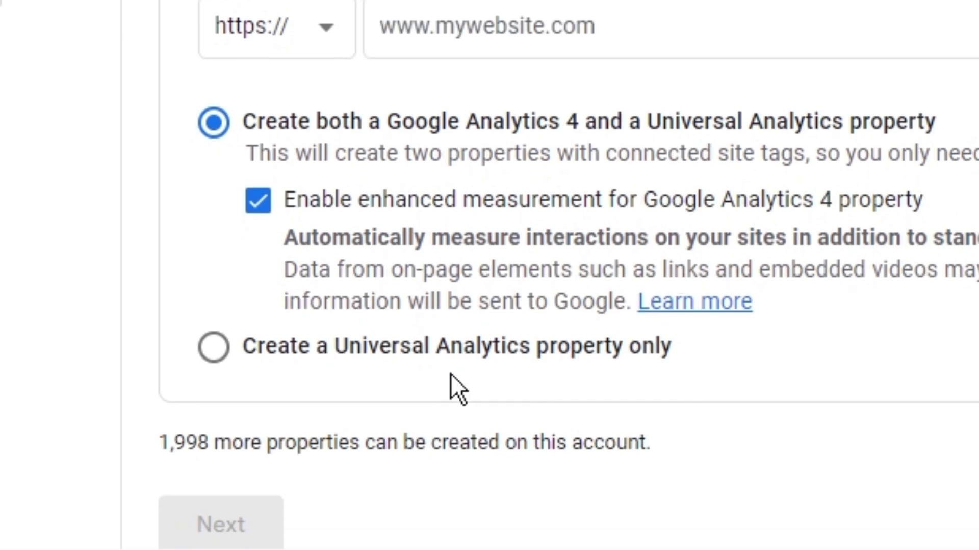
left_click(266, 349)
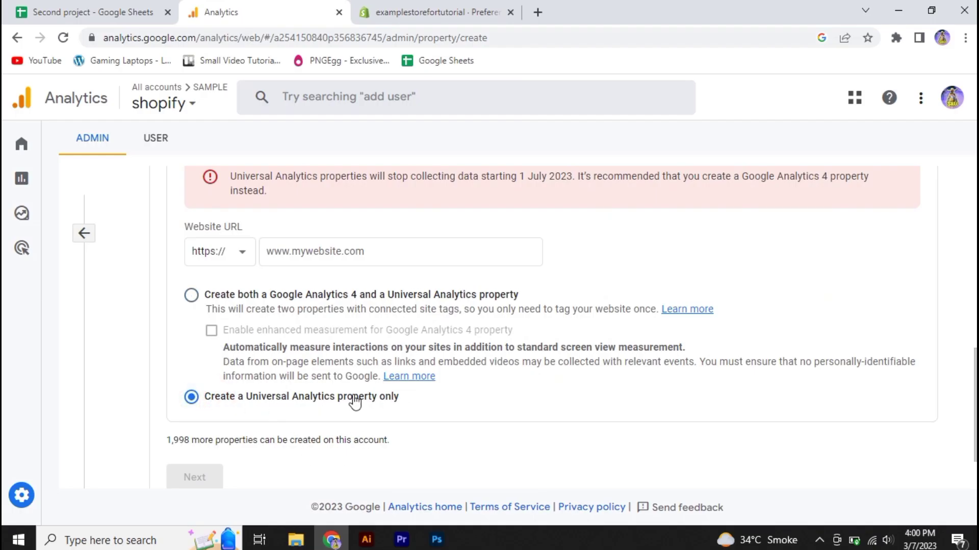
Step: Switch to the Shopify admin and copy the store's primary myshopify.com domain from the Domains settings
left_click(291, 254)
left_click(428, 10)
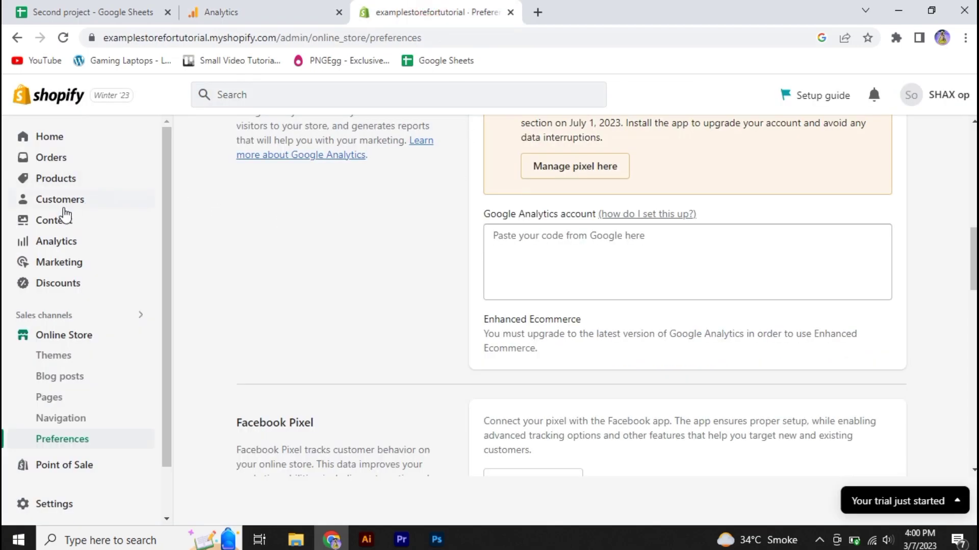
left_click(46, 504)
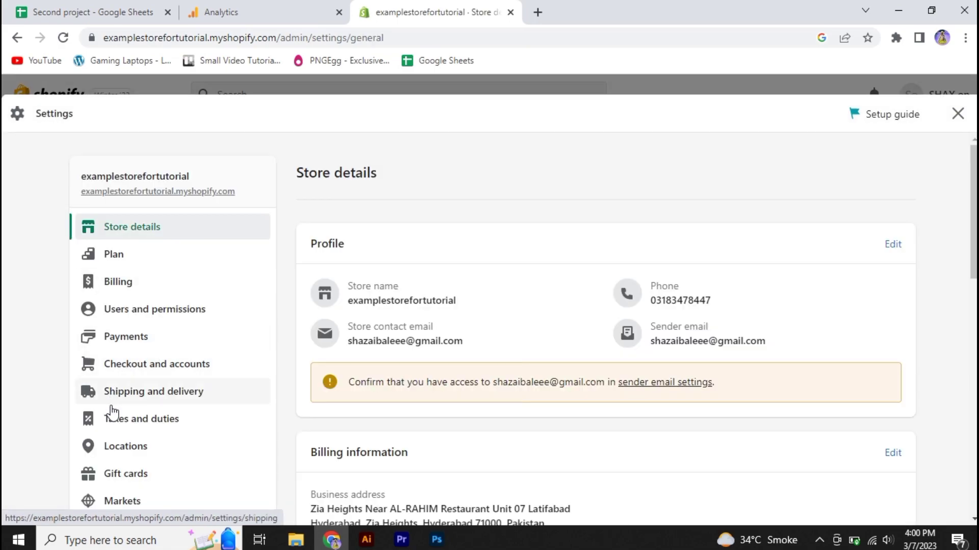
scroll(124, 443, "down", 3)
left_click(166, 423)
scroll(475, 394, "down", 3)
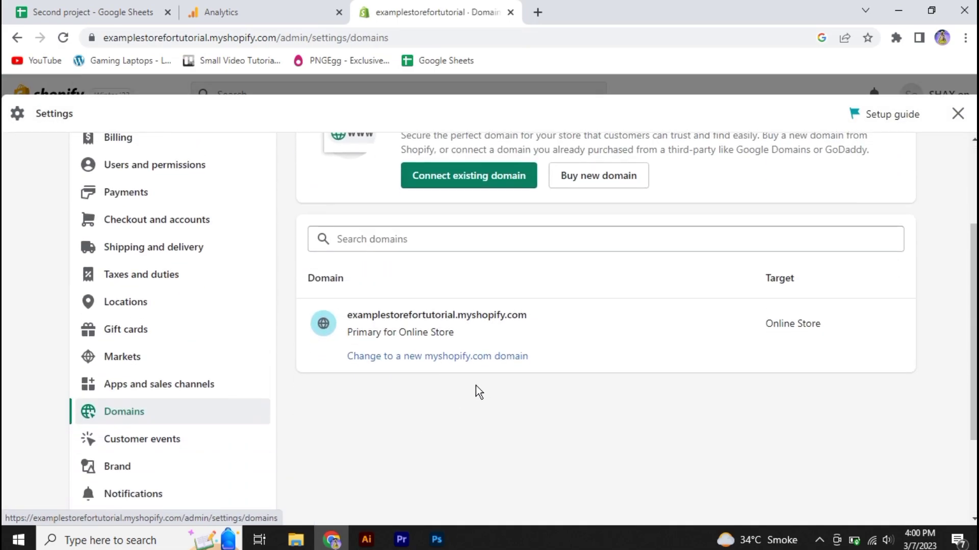
left_click(561, 314)
left_click_drag(547, 190, 338, 175)
key("ctrl+c")
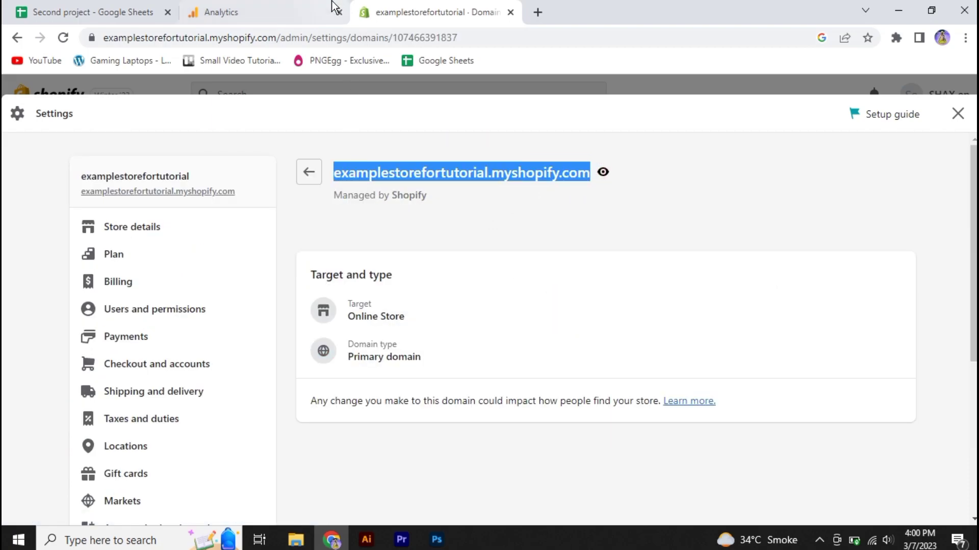
Step: Back in Google Analytics, enter examplestorefortutorial.myshopify.com as the website URL and continue to the business information
left_click(300, 7)
left_click(313, 255)
key("ctrl+v")
scroll(458, 342, "up", 3)
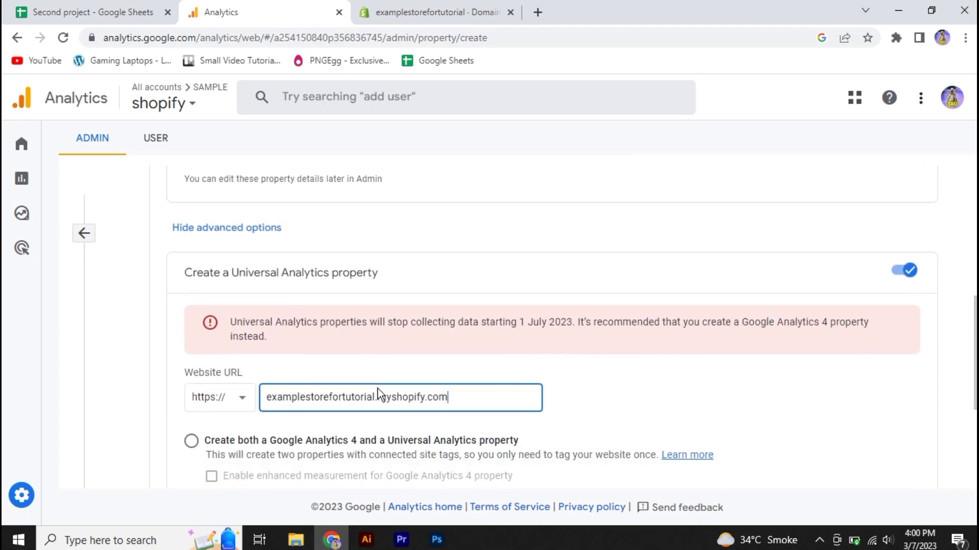
scroll(378, 395, "down", 4)
left_click(191, 412)
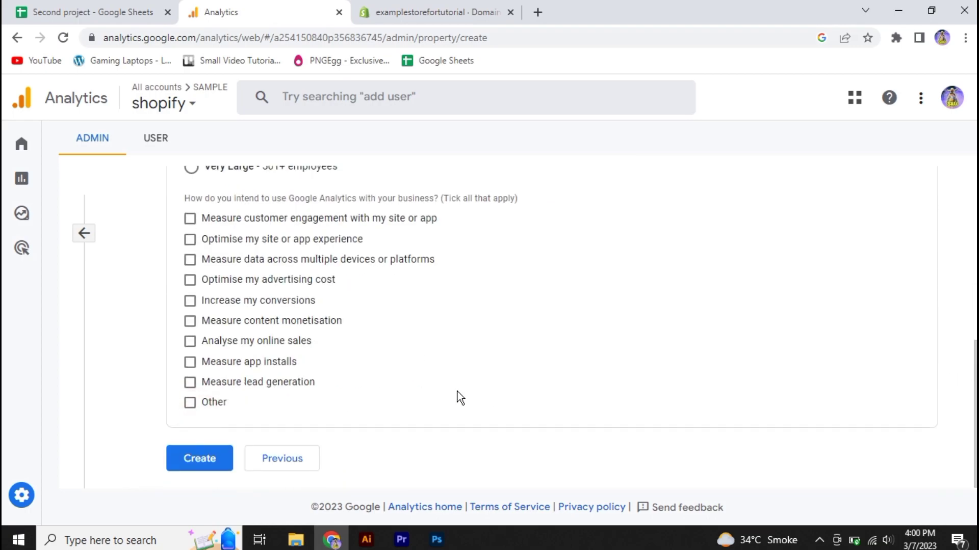
Step: Choose an industry category and set the business size to Small – 1 to 10 employees
scroll(164, 251, "up", 5)
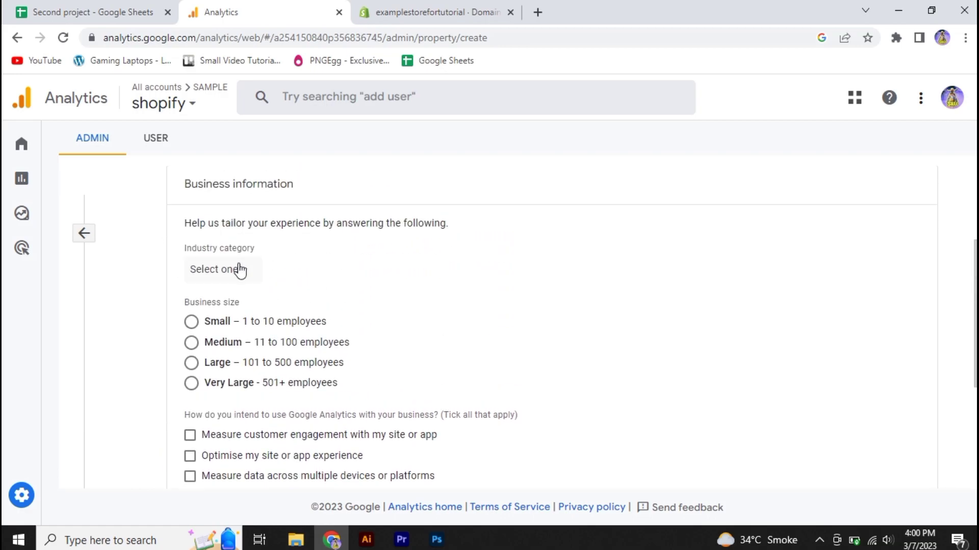
left_click(240, 267)
scroll(281, 459, "down", 2)
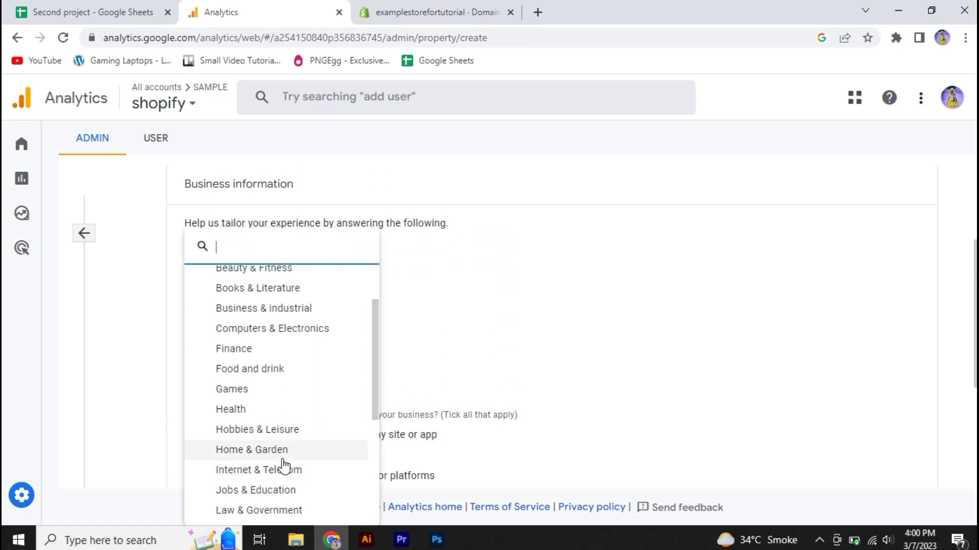
left_click(265, 394)
left_click(238, 322)
Step: Select measuring customer engagement and increasing conversions as the intended uses, and create the property
scroll(234, 286, "down", 4)
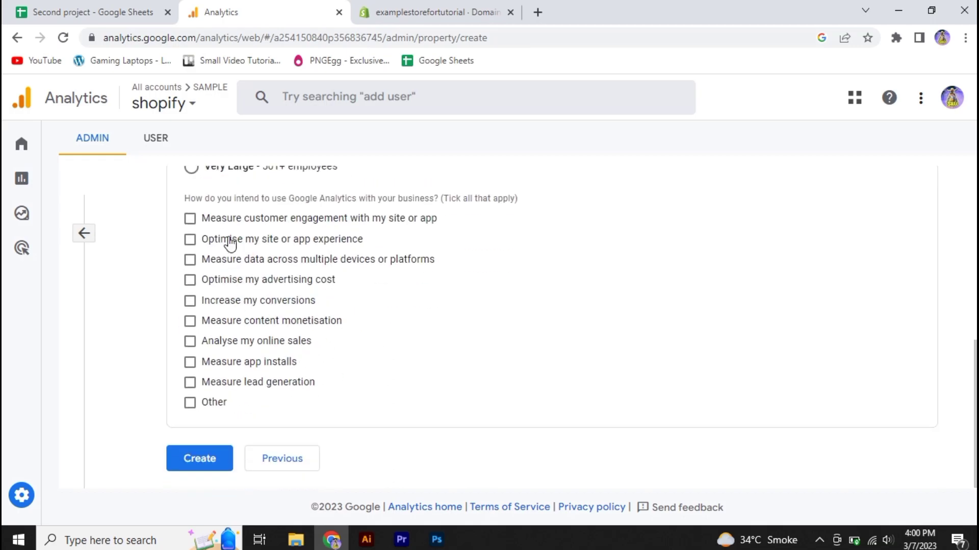
scroll(247, 230, "up", 3)
scroll(243, 384, "down", 2)
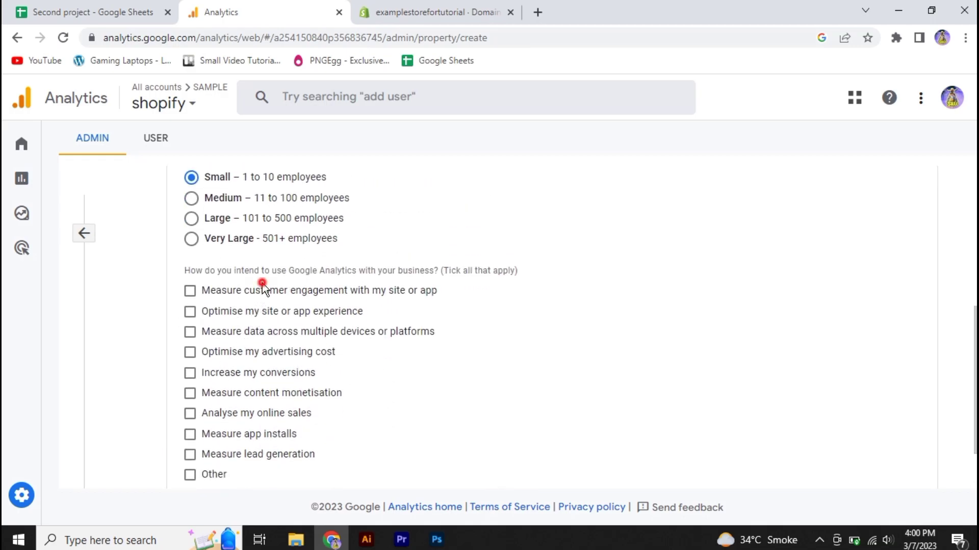
left_click(261, 295)
left_click(280, 376)
scroll(275, 352, "down", 2)
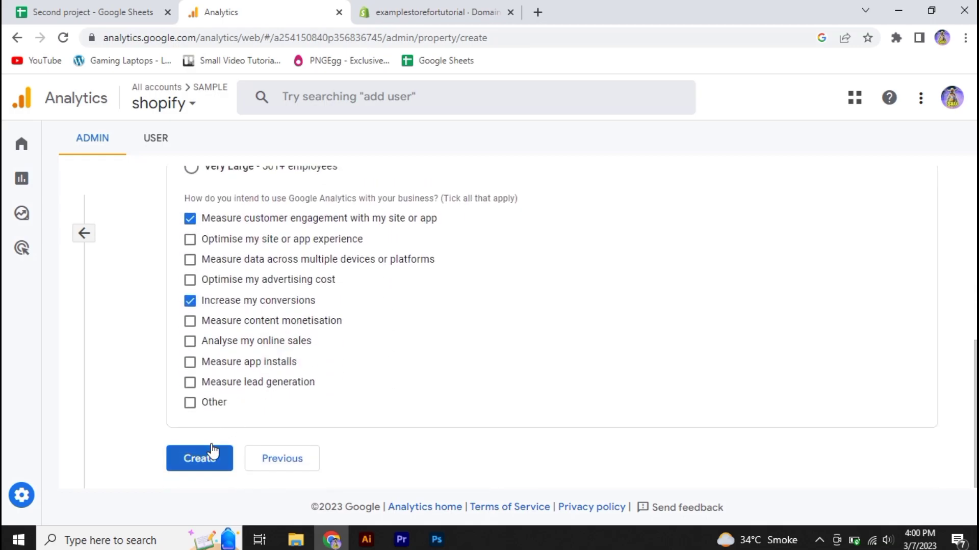
left_click(204, 463)
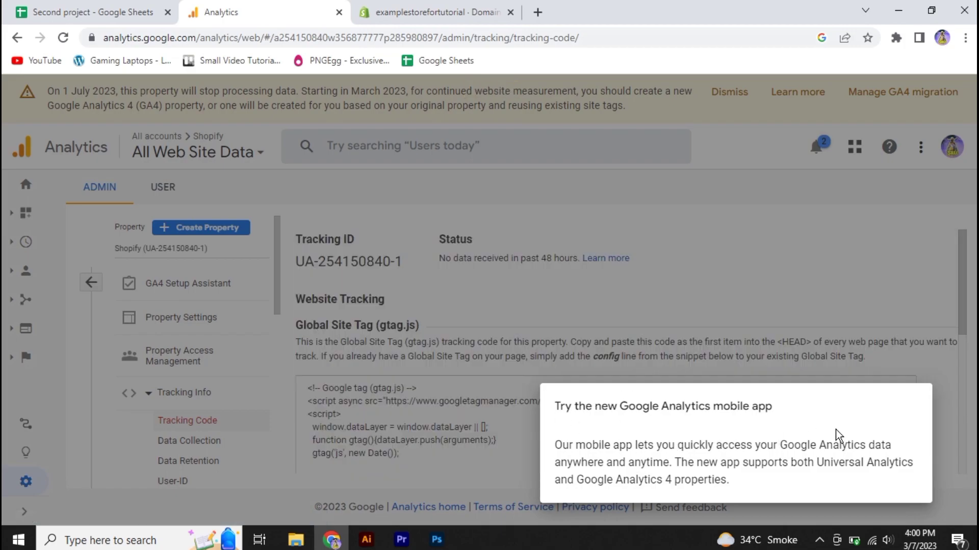
Step: Dismiss the mobile app promotion and copy the tracking ID from the new property's Property Settings
left_click(705, 370)
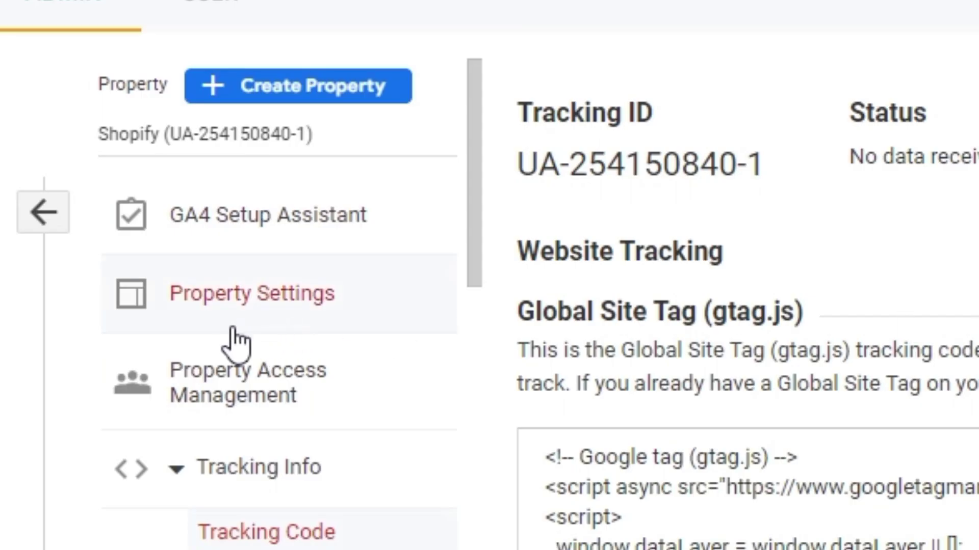
left_click(170, 322)
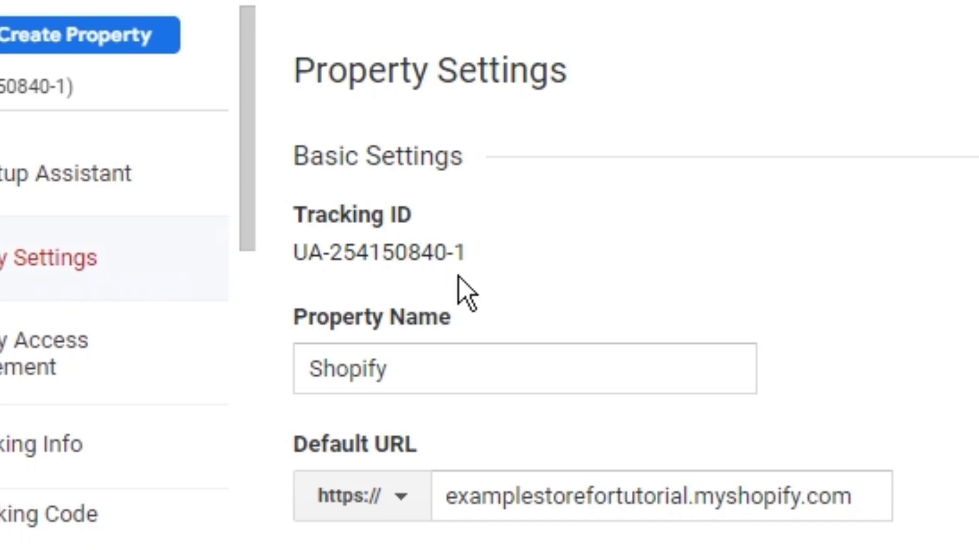
left_click_drag(474, 251, 320, 253)
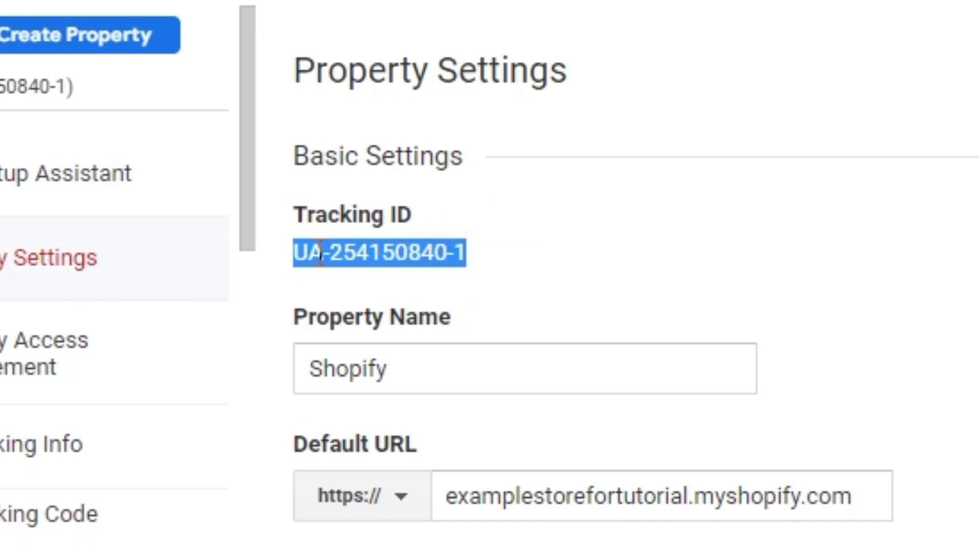
right_click(320, 253)
left_click(427, 281)
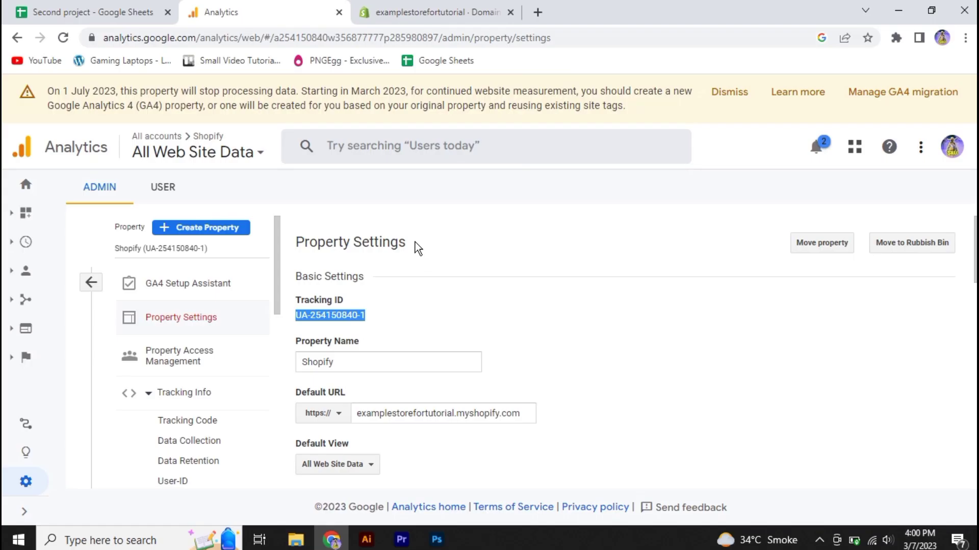
Step: Back in Shopify, paste the copied tracking ID as the Google Analytics account in the store preferences, enable Use Enhanced Ecommerce, and save
left_click(430, 11)
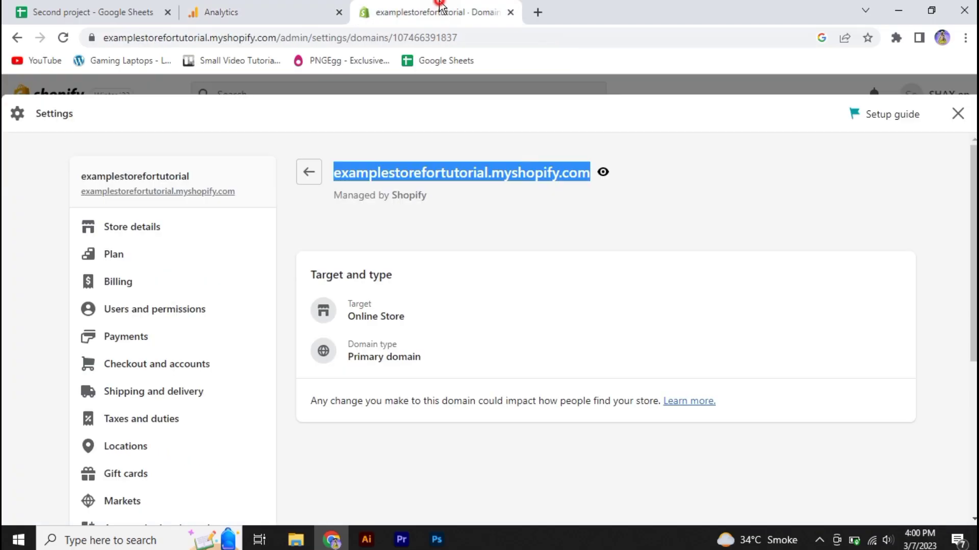
left_click(957, 115)
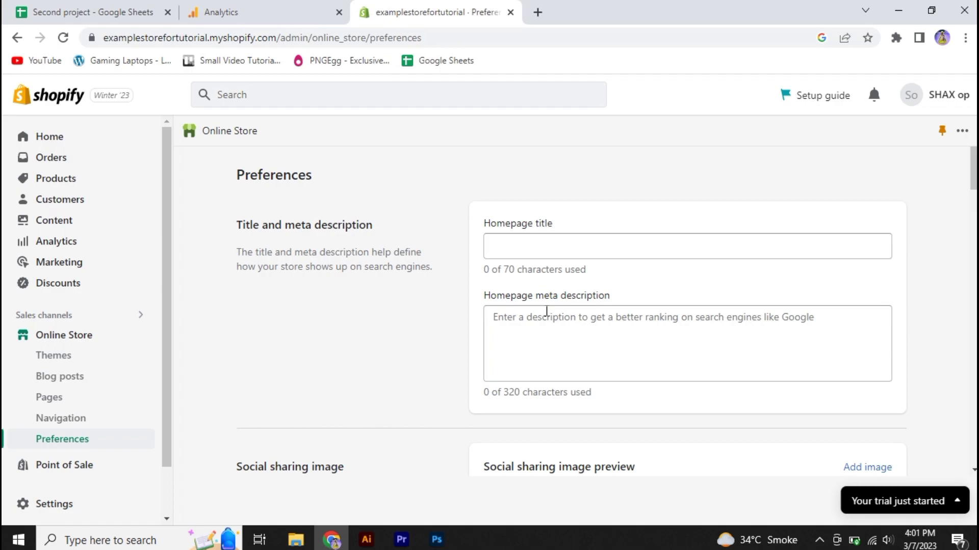
scroll(552, 255, "down", 10)
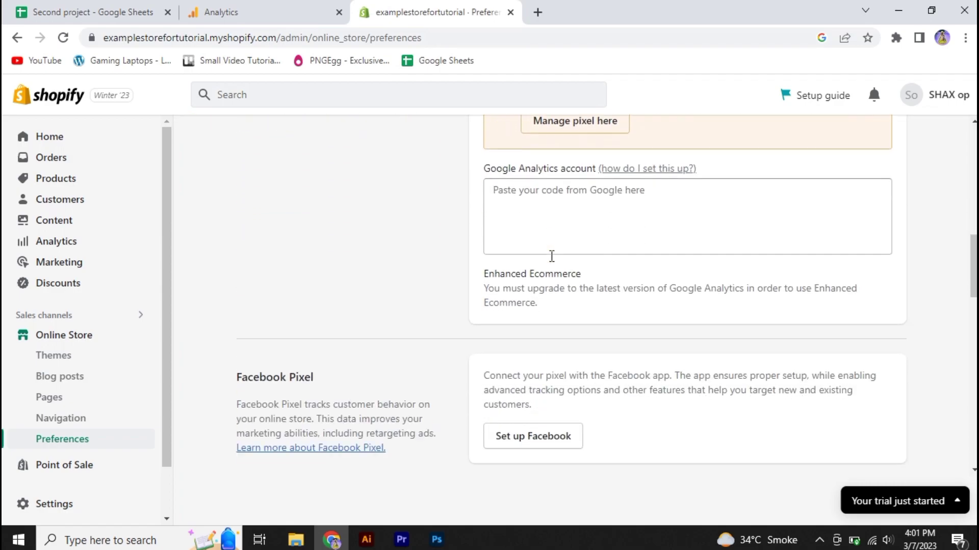
scroll(551, 256, "up", 2)
right_click(536, 251)
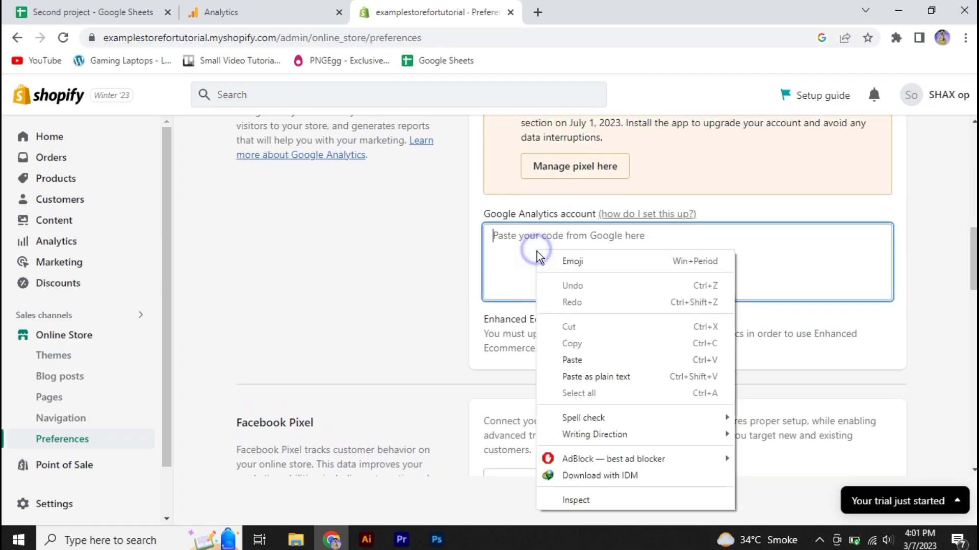
left_click(570, 361)
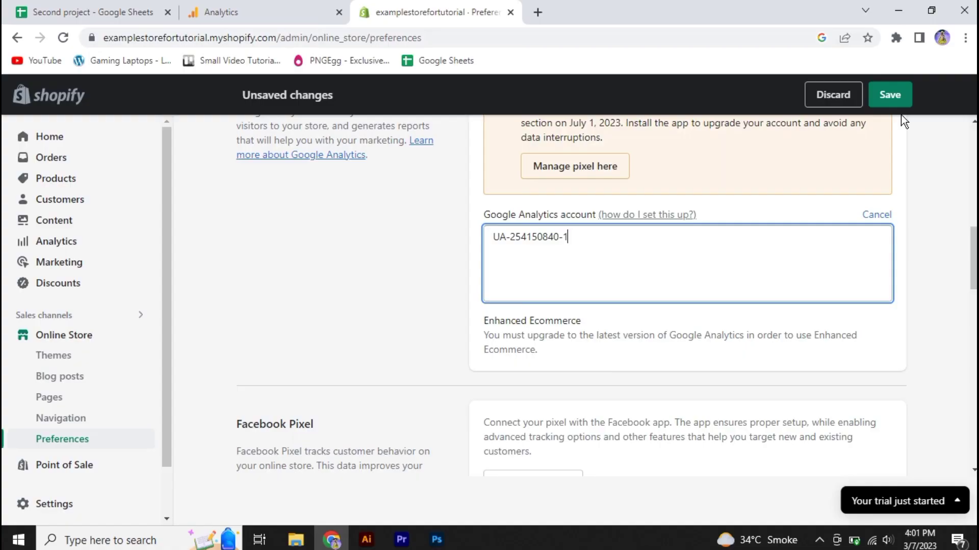
left_click(897, 98)
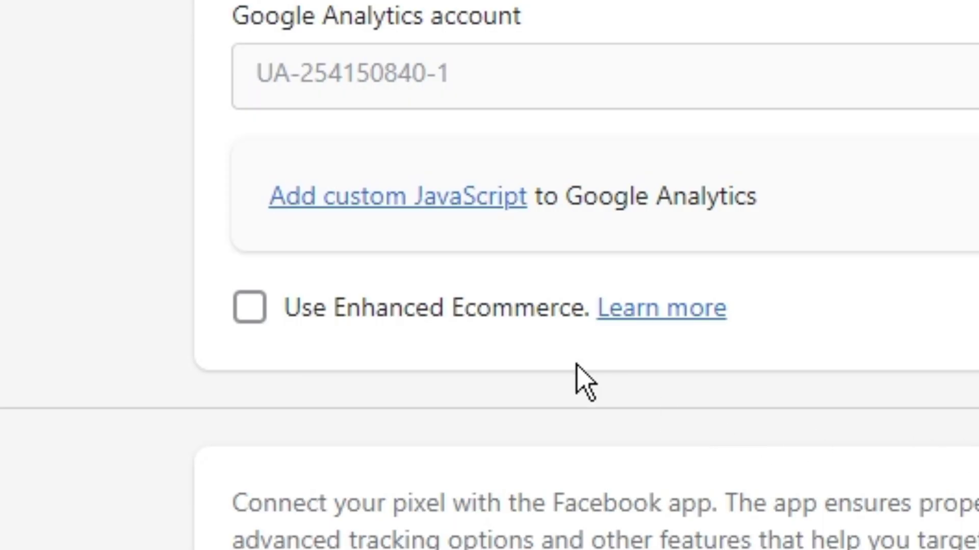
left_click(274, 312)
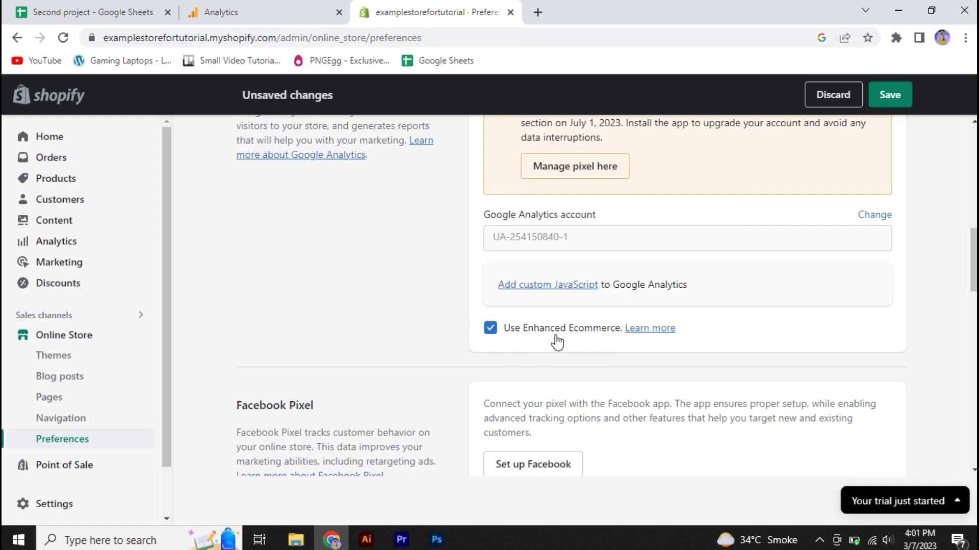
left_click(889, 95)
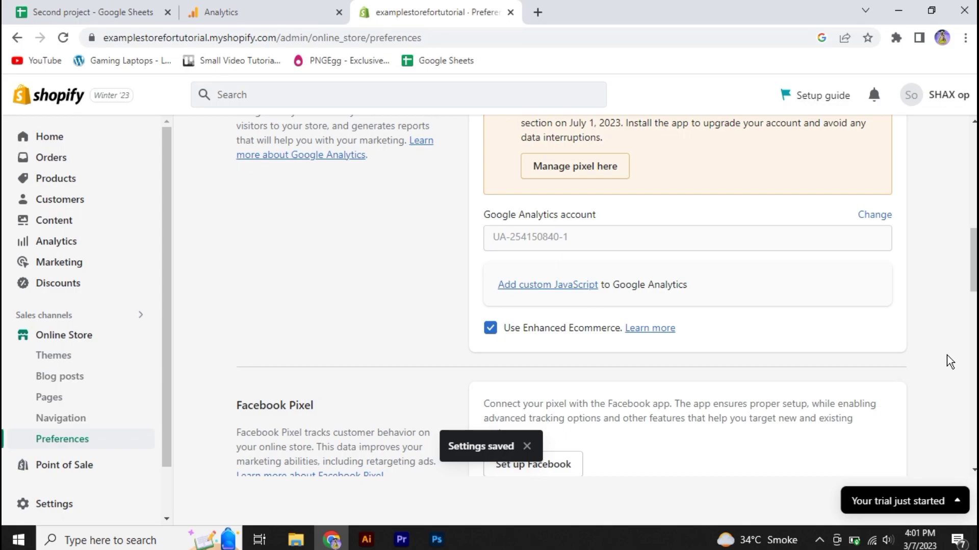
Step: Return to Google Analytics and open the E-commerce Settings for the property's All Web Site Data view in the admin area
left_click(244, 10)
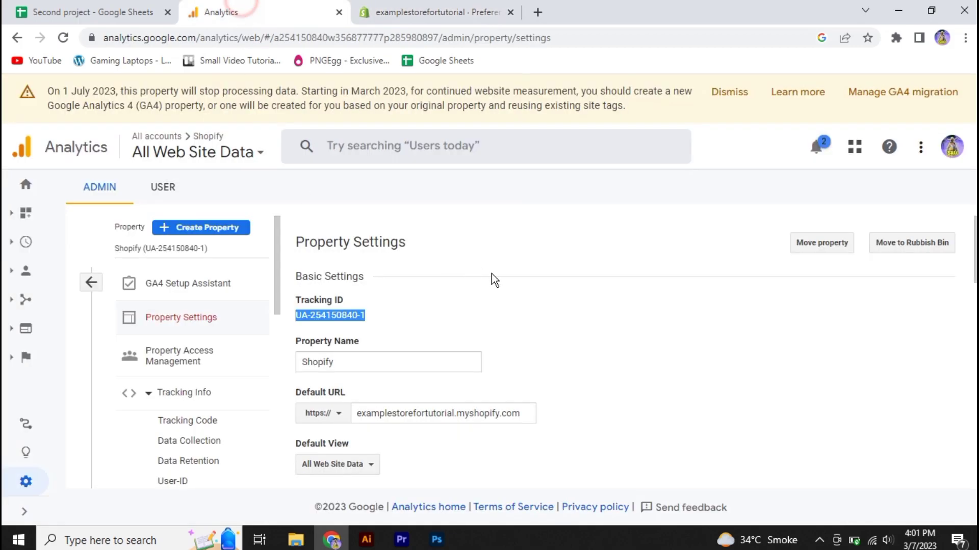
left_click(651, 232)
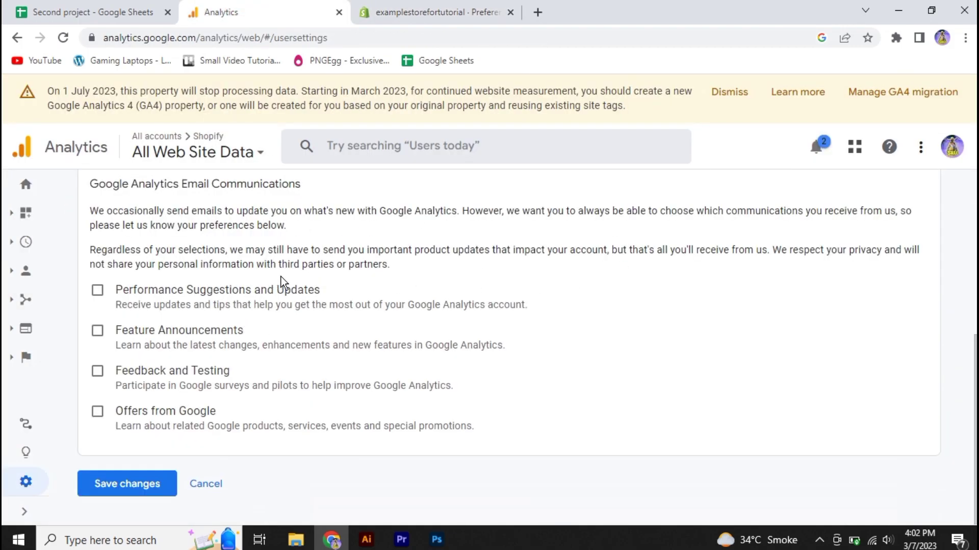
scroll(284, 337, "up", 1)
scroll(283, 342, "up", 5)
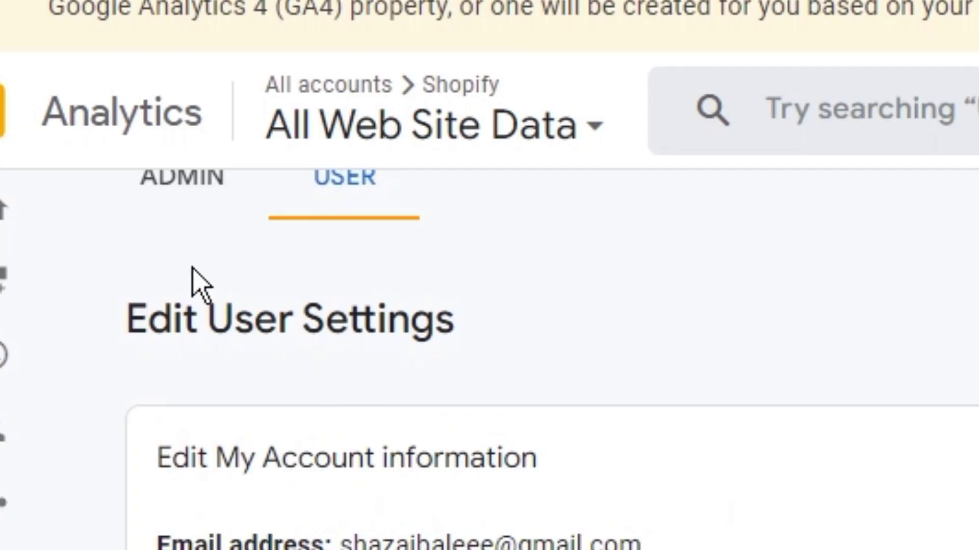
left_click(102, 173)
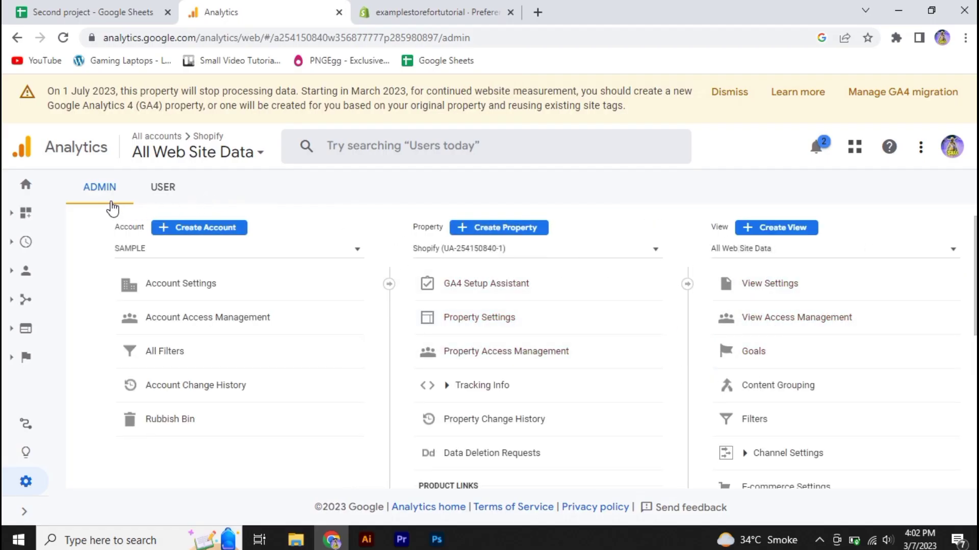
scroll(803, 376, "down", 1)
scroll(804, 376, "down", 4)
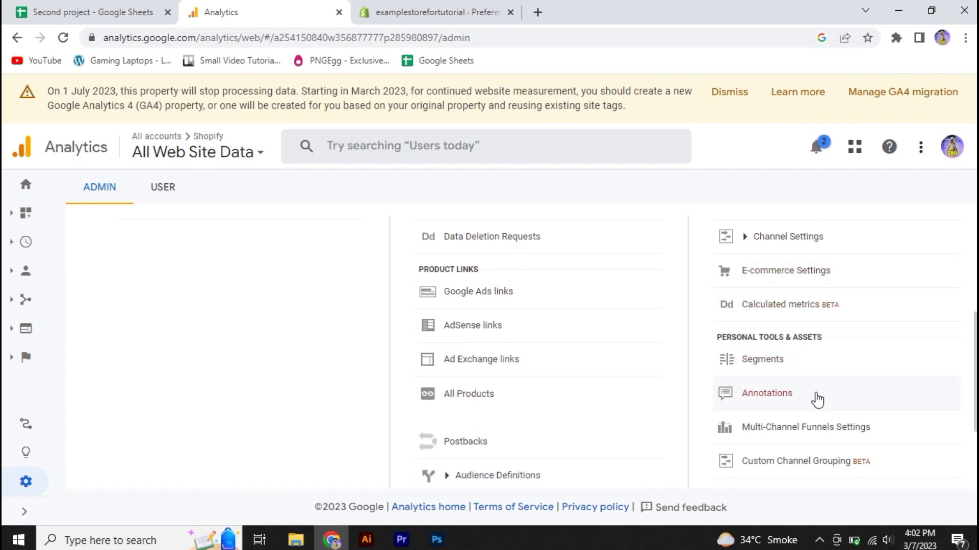
scroll(818, 399, "down", 3)
scroll(818, 390, "up", 3)
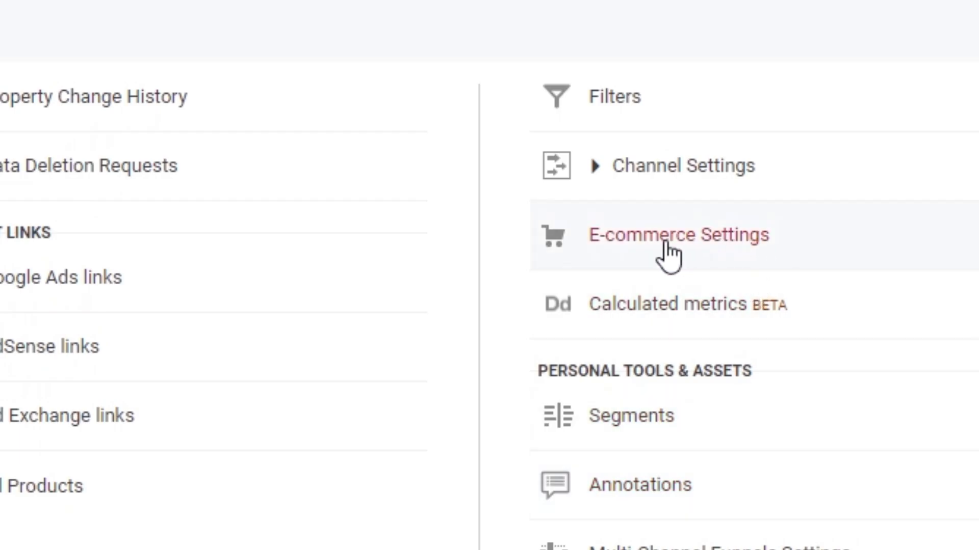
left_click(739, 252)
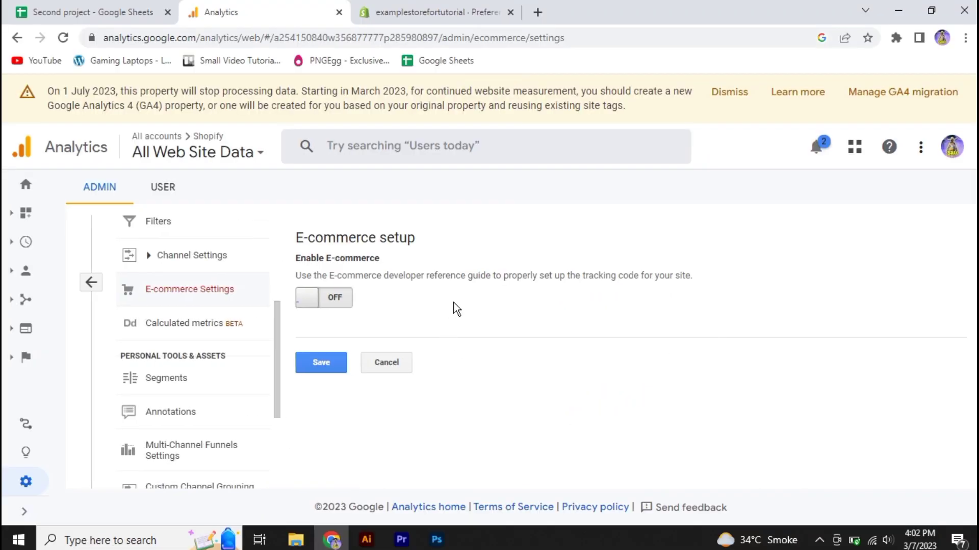
Step: Enable E-commerce and Enhanced E-commerce Reporting for the view, save the setup, and return to the Shopify store preferences
left_click(325, 303)
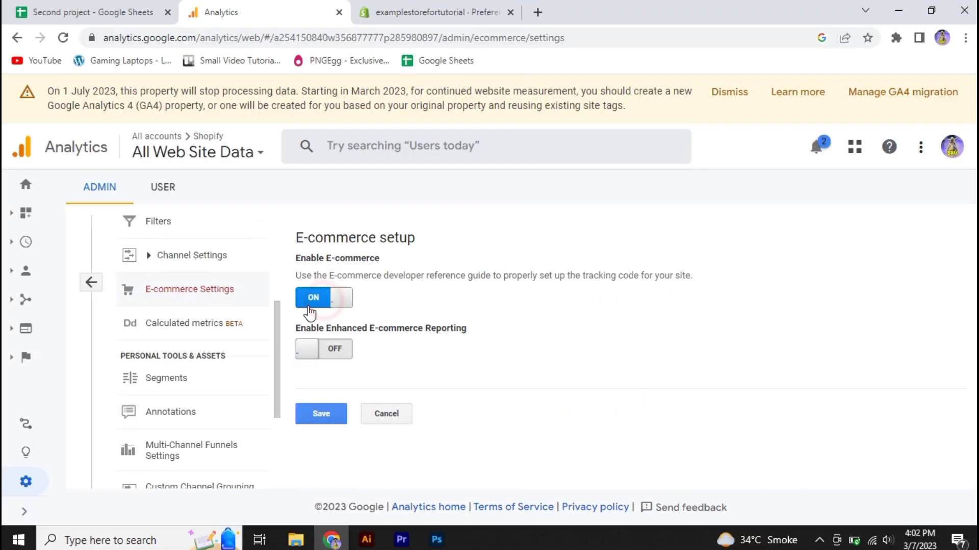
left_click(320, 350)
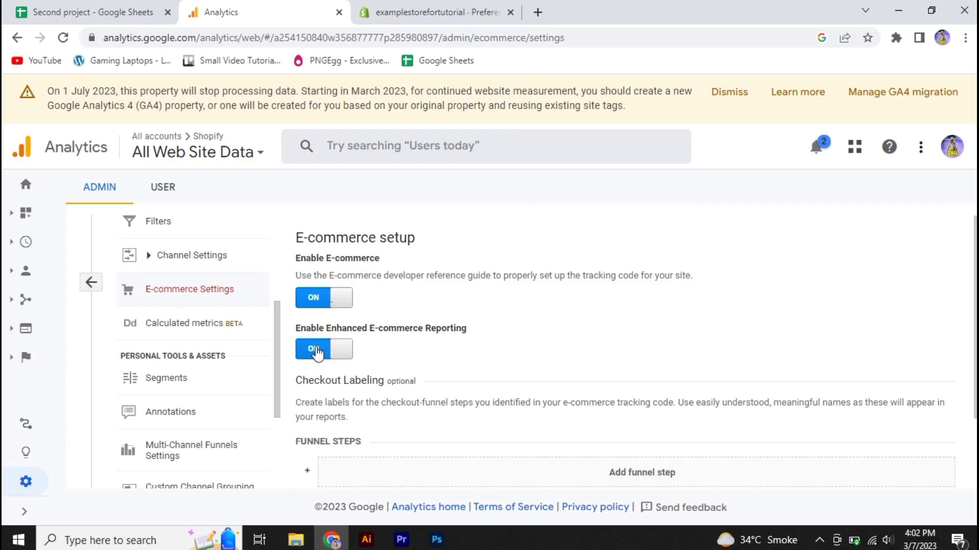
scroll(465, 380, "down", 2)
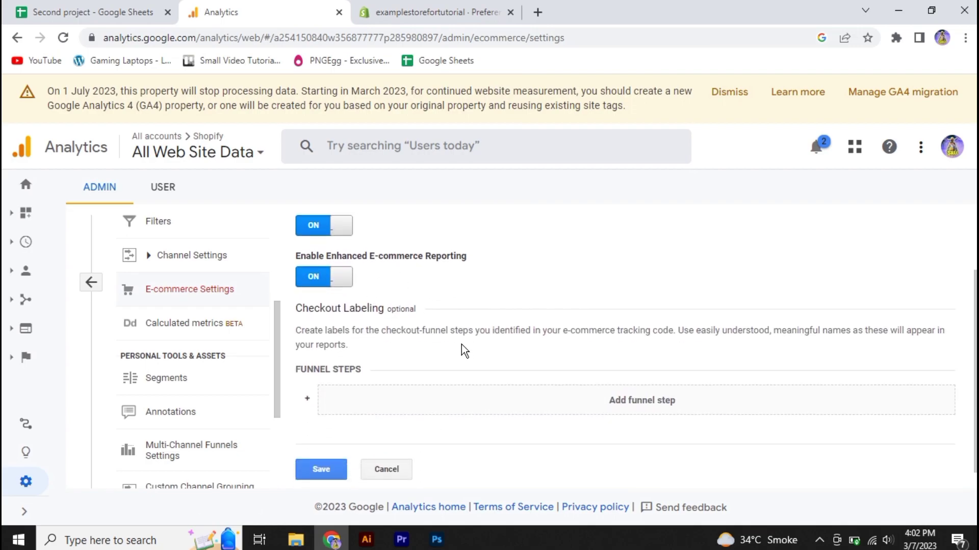
left_click(322, 468)
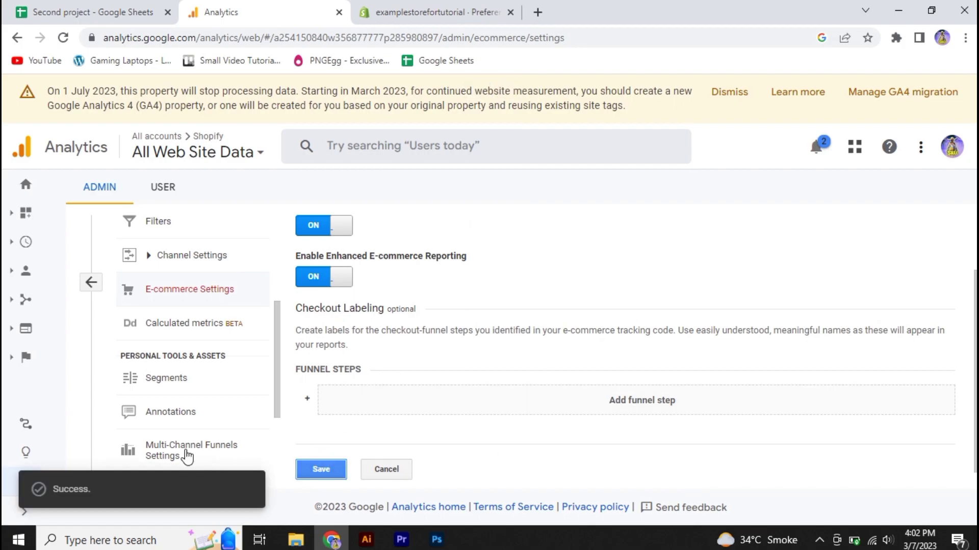
left_click(422, 11)
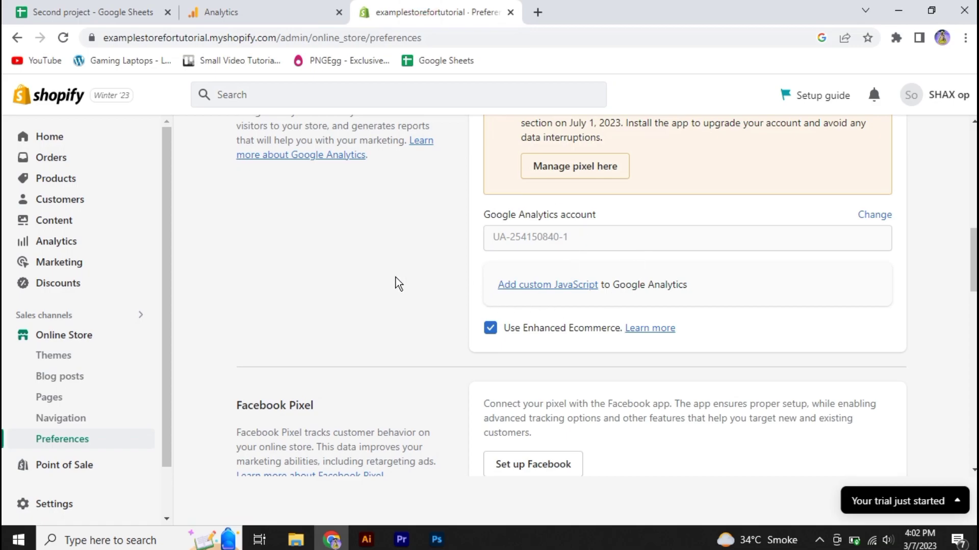